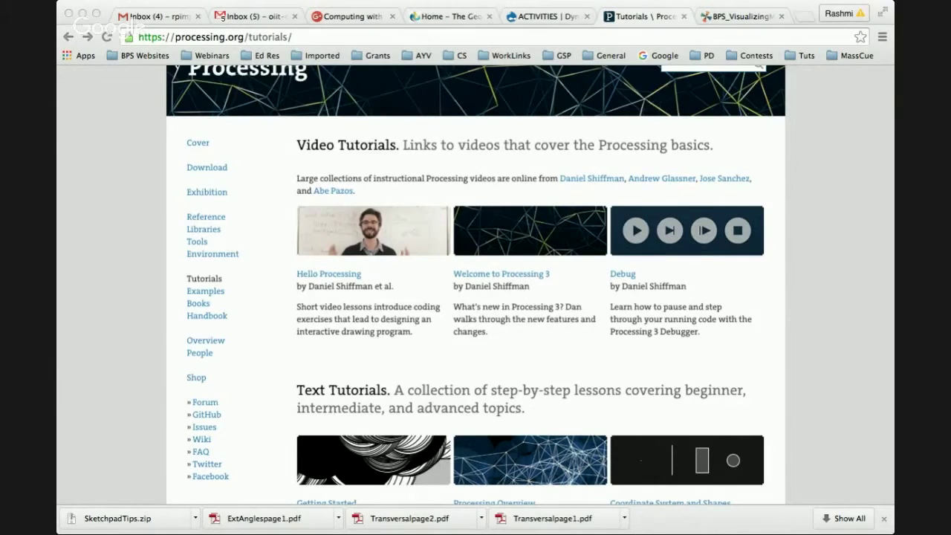
Browse the Processing video and text tutorials from beginner to intermediate level, and look over the Geometer's Sketchpad Resource Center home page.
click(644, 18)
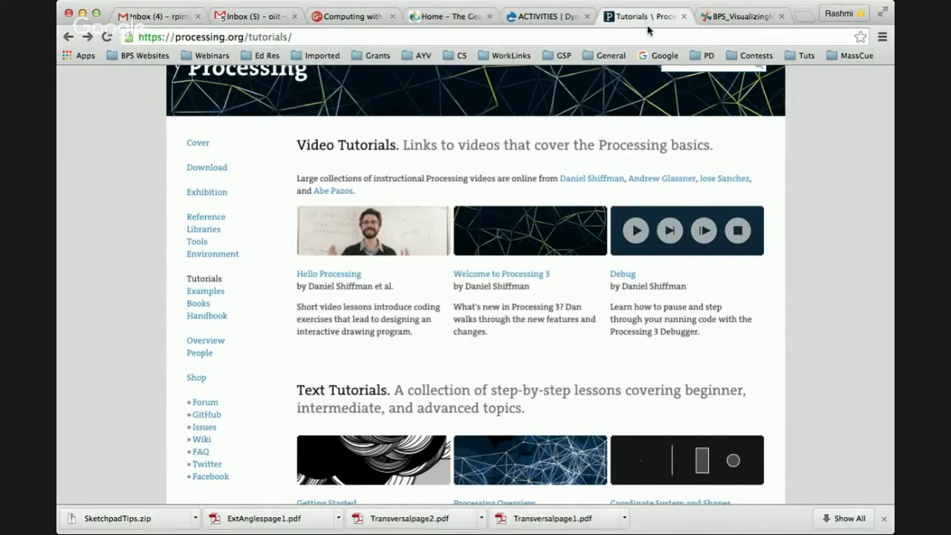
scroll(821, 194, down, 3)
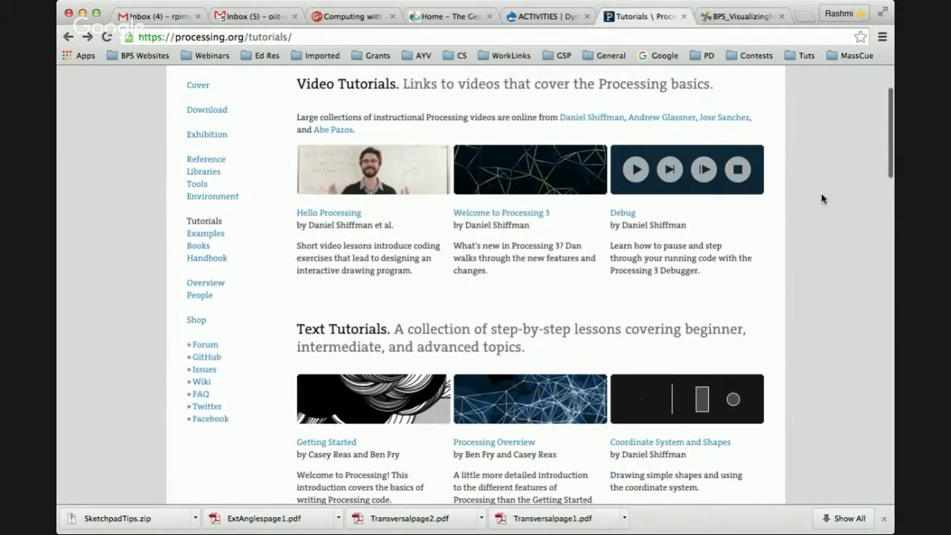
scroll(822, 197, down, 10)
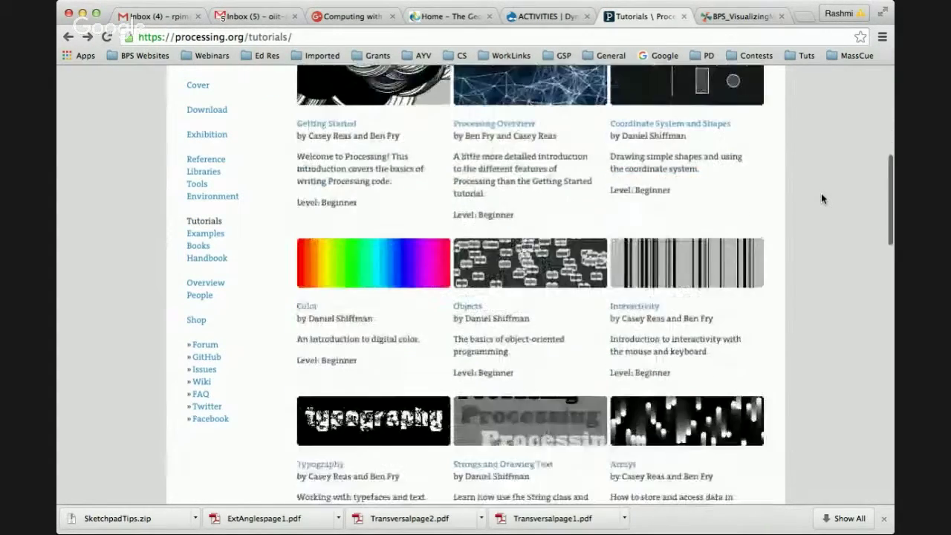
scroll(822, 196, down, 1)
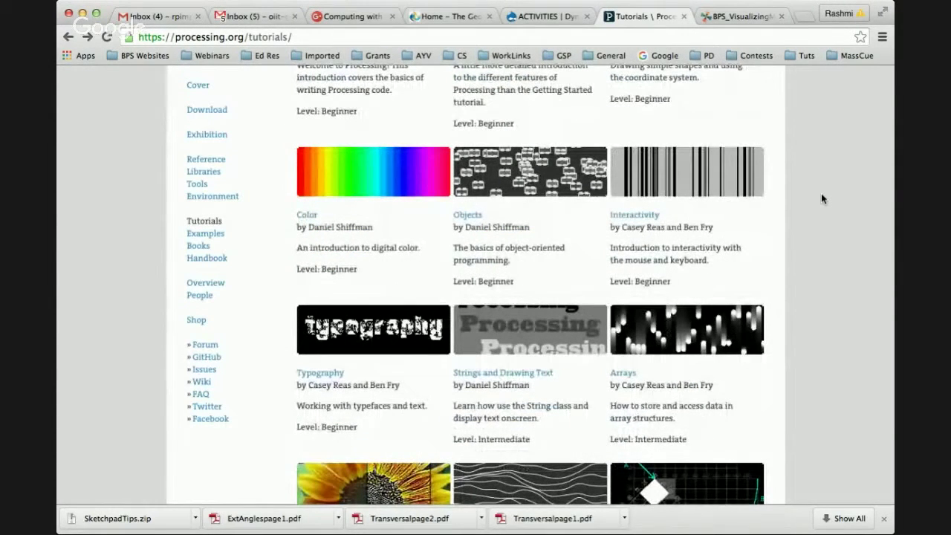
scroll(822, 198, down, 2)
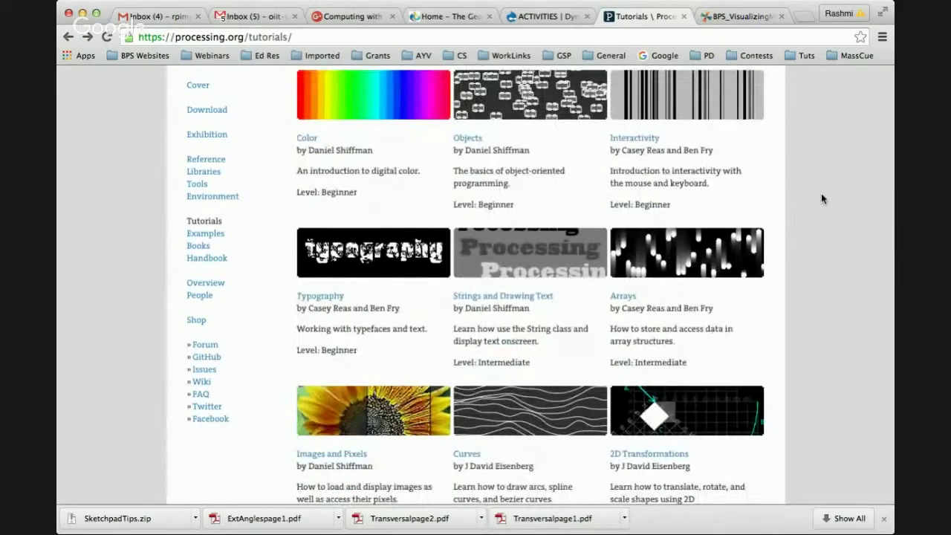
scroll(822, 198, down, 2)
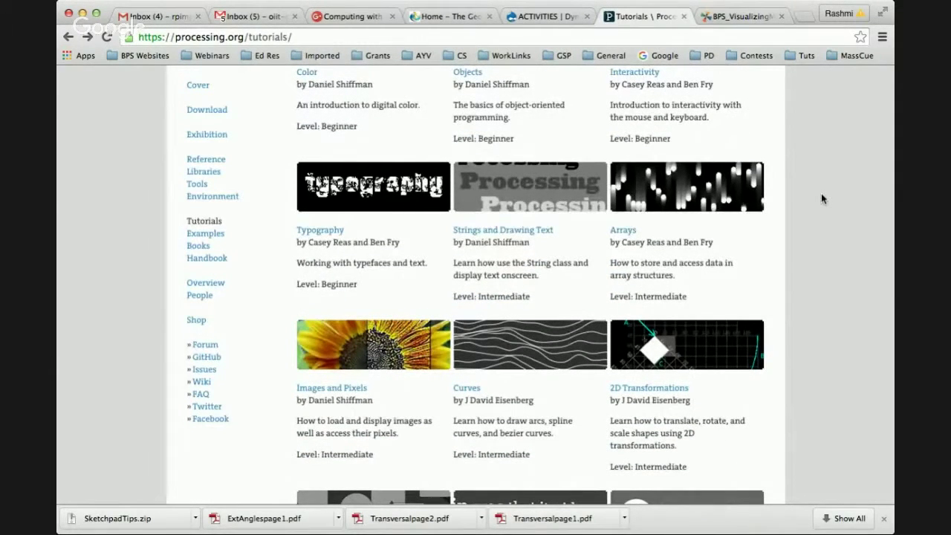
scroll(822, 198, down, 2)
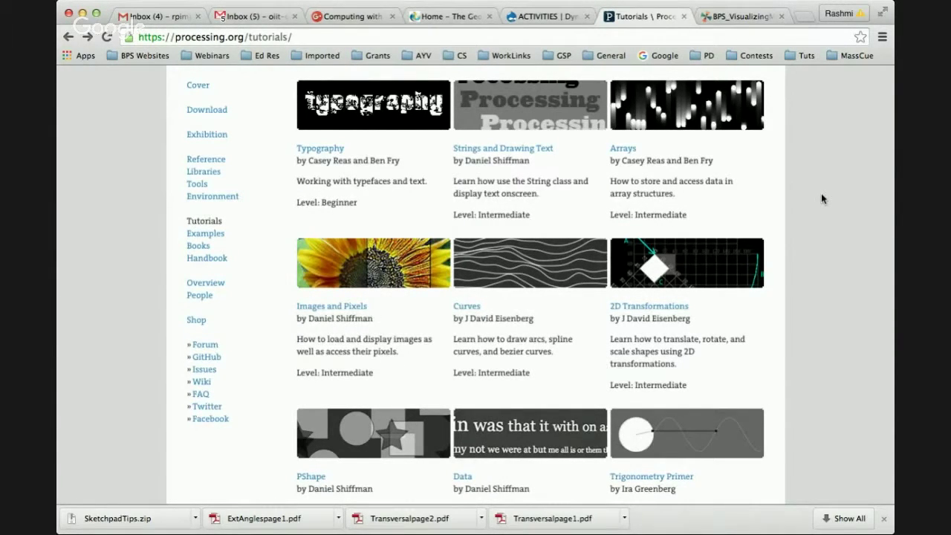
scroll(822, 199, down, 4)
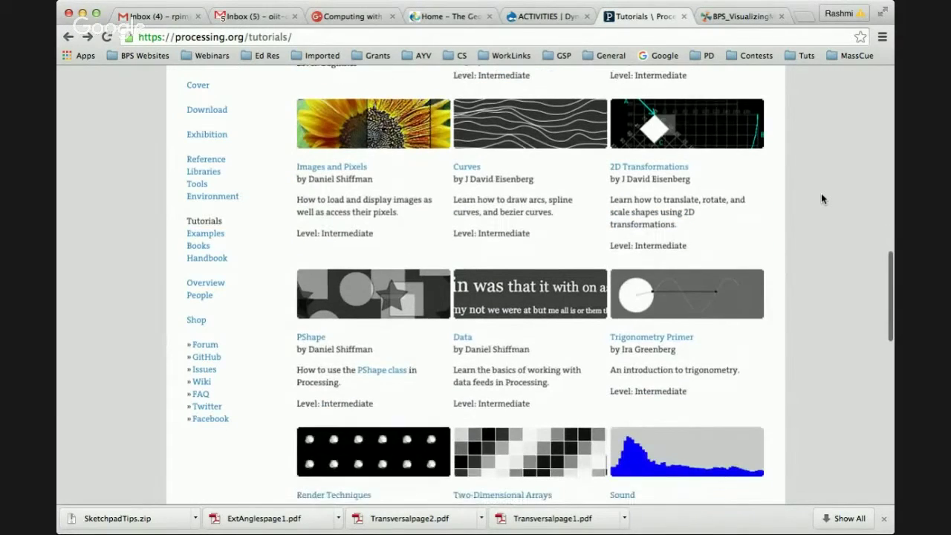
scroll(822, 198, down, 2)
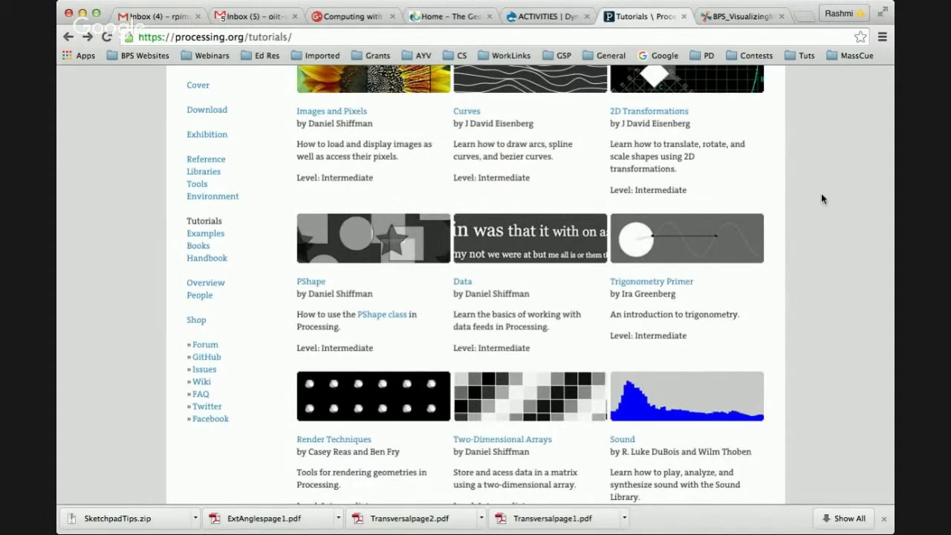
scroll(822, 198, up, 3)
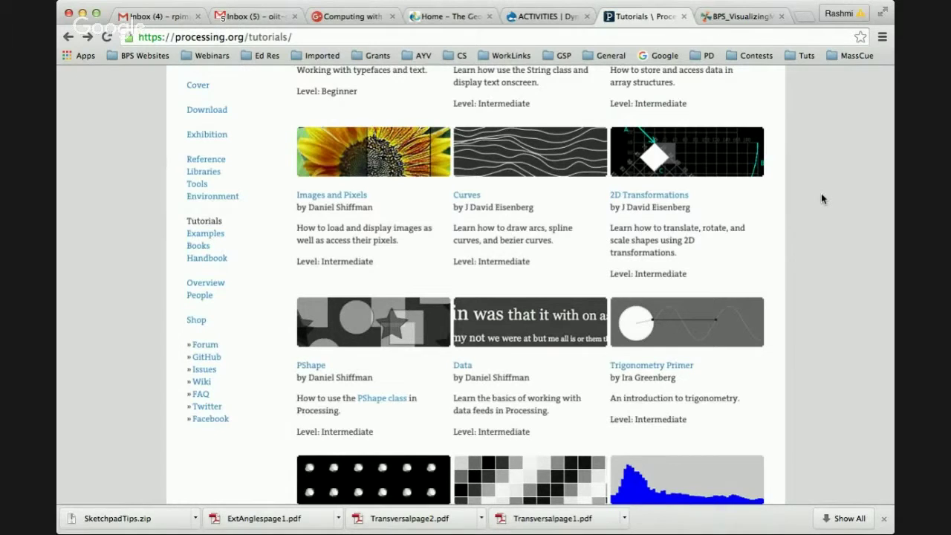
scroll(822, 199, up, 6)
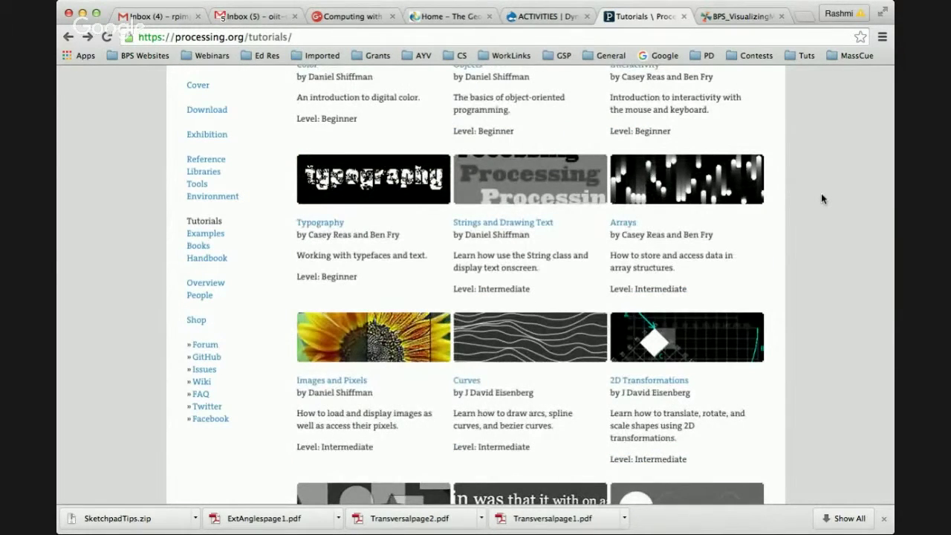
scroll(822, 198, up, 5)
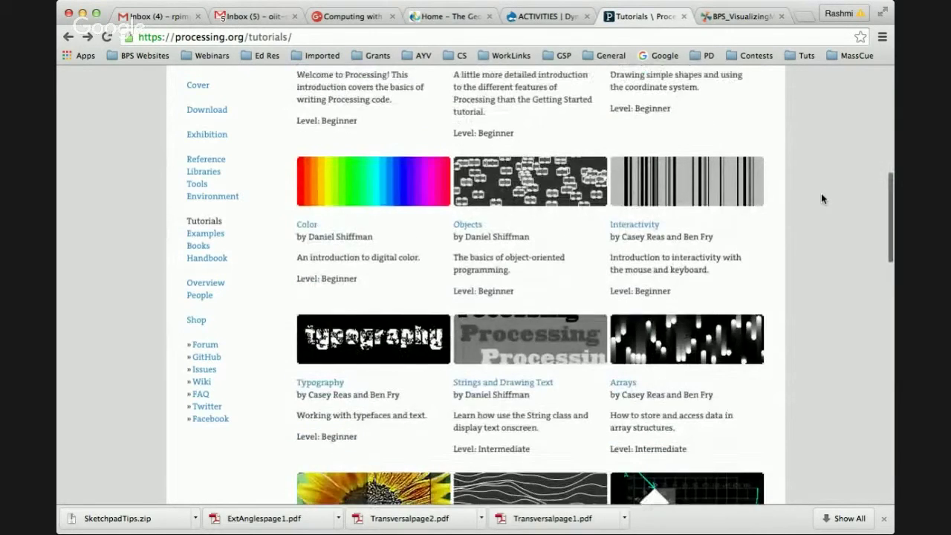
scroll(822, 199, up, 3)
scroll(822, 199, up, 1)
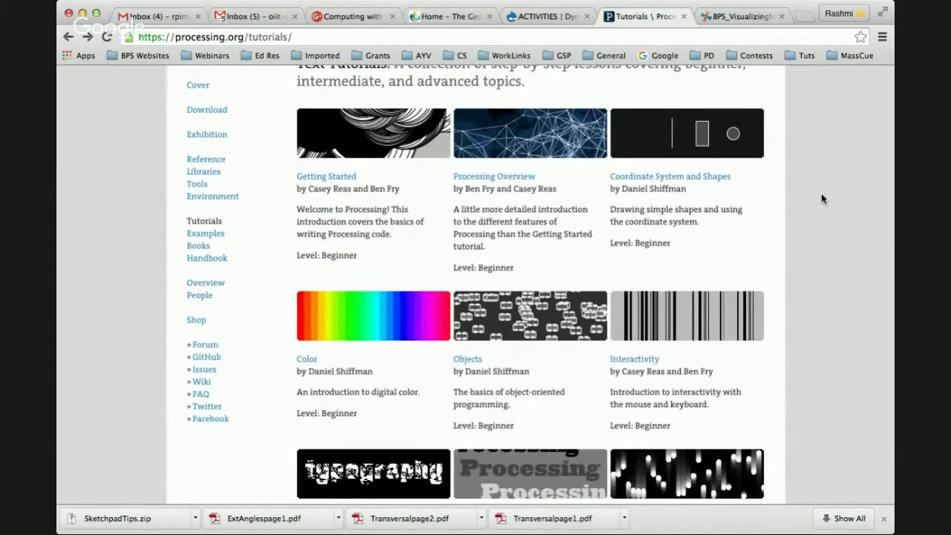
scroll(822, 199, up, 1)
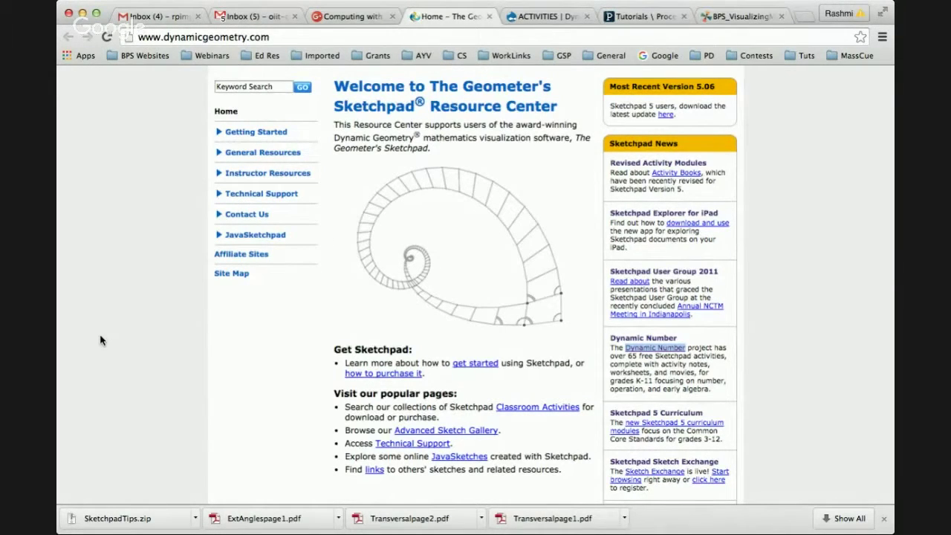
scroll(101, 341, down, 1)
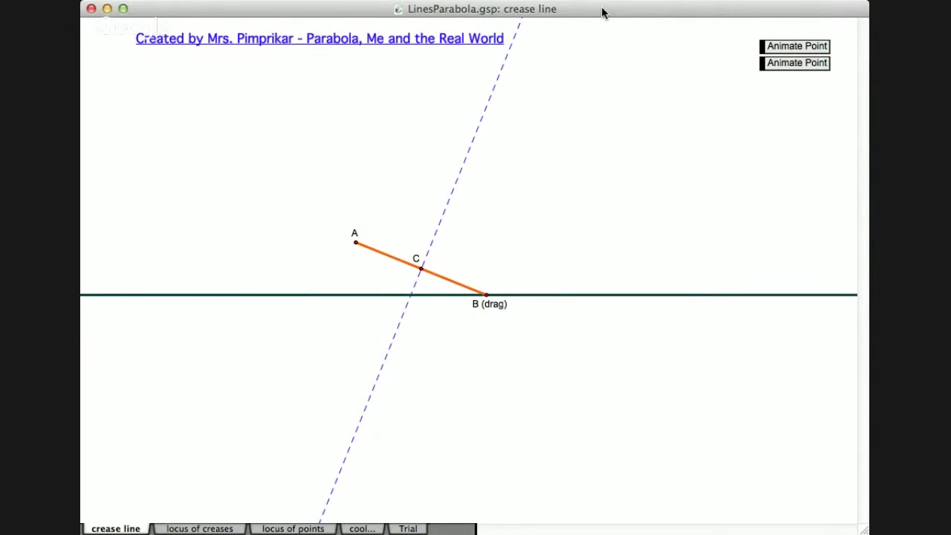
Switch to The Geometer's Sketchpad and run the point B animation on the crease line page of LinesParabola.gsp.
click(790, 49)
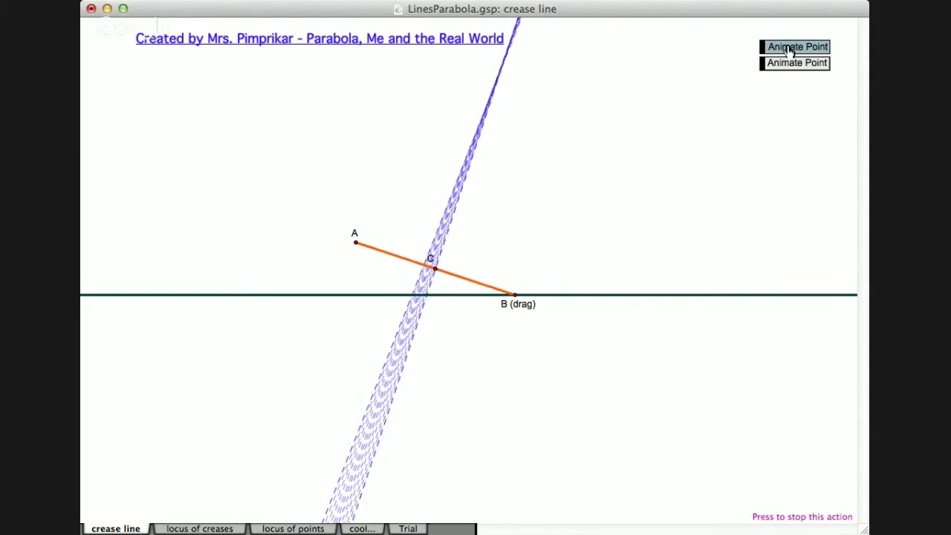
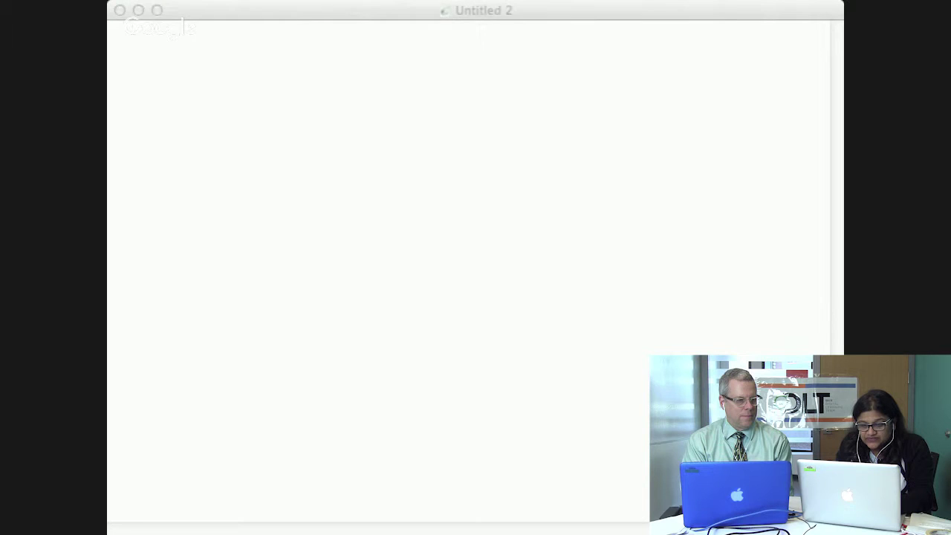
Draw a horizontal line through two widely spaced points across the middle of the blank sketch and show both points' labels.
click(182, 165)
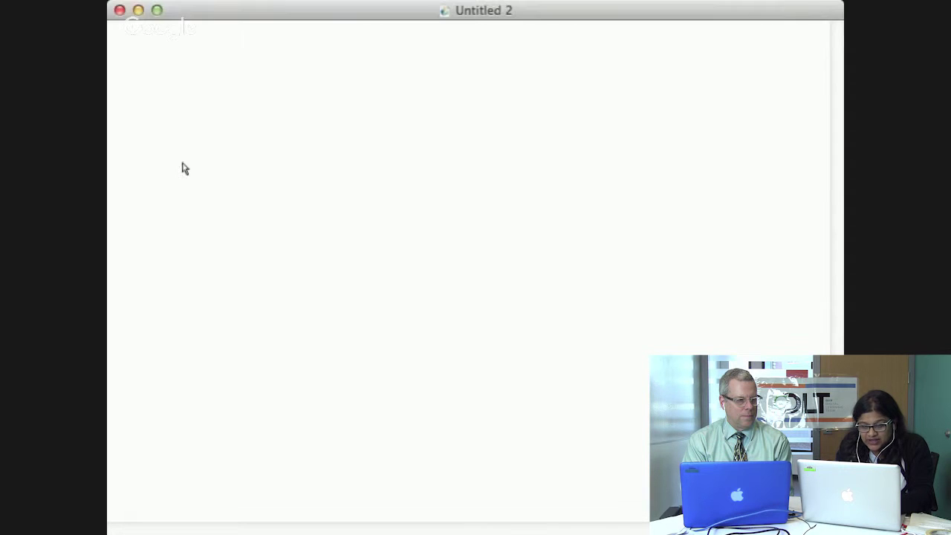
click(151, 280)
click(722, 280)
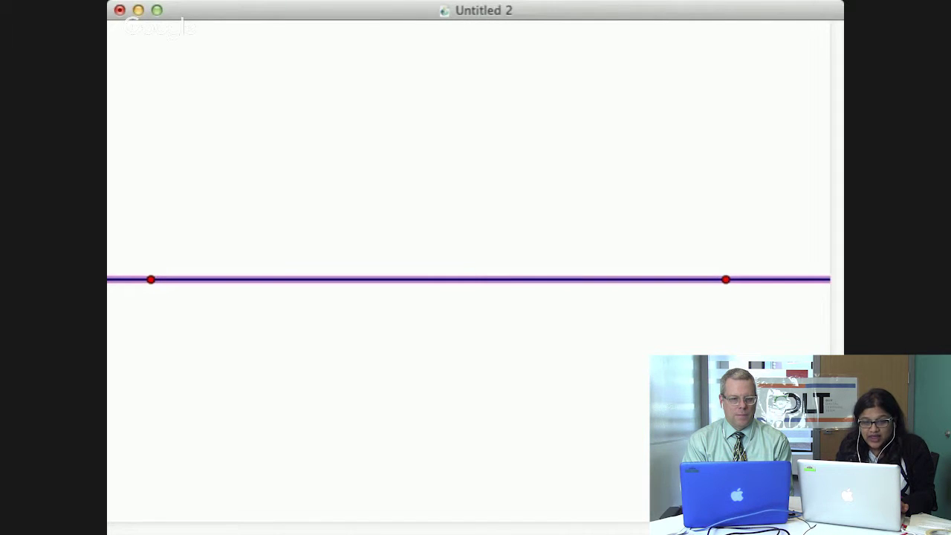
click(148, 280)
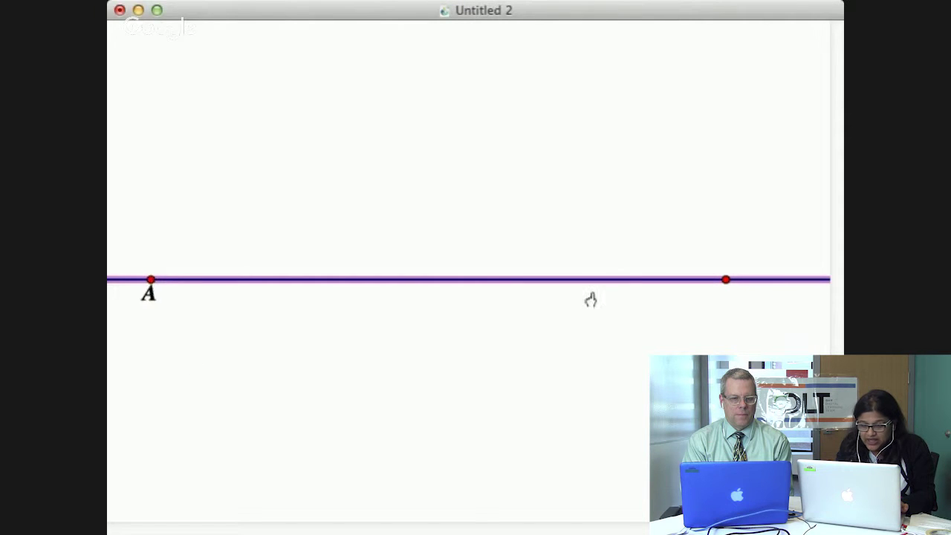
click(726, 281)
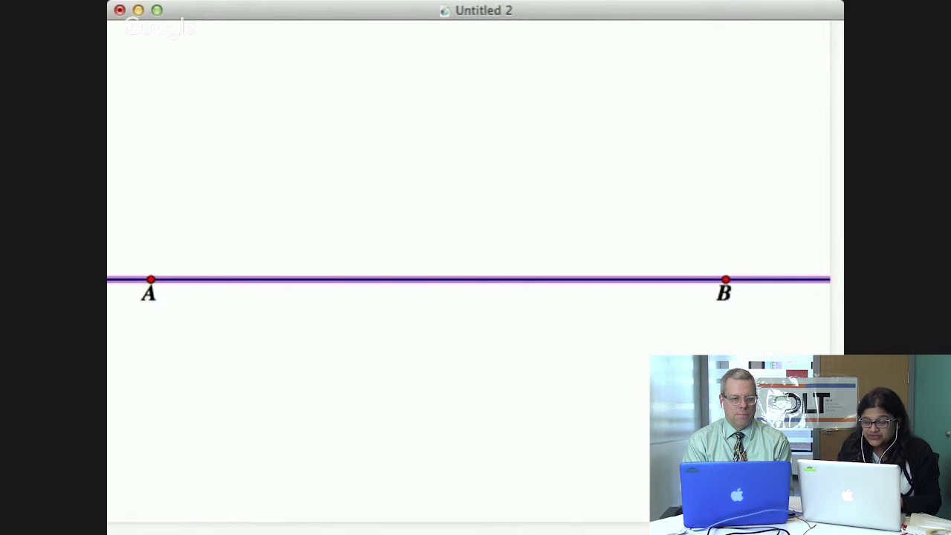
Construct a point on line AB about midway between A and B and show its label.
click(355, 127)
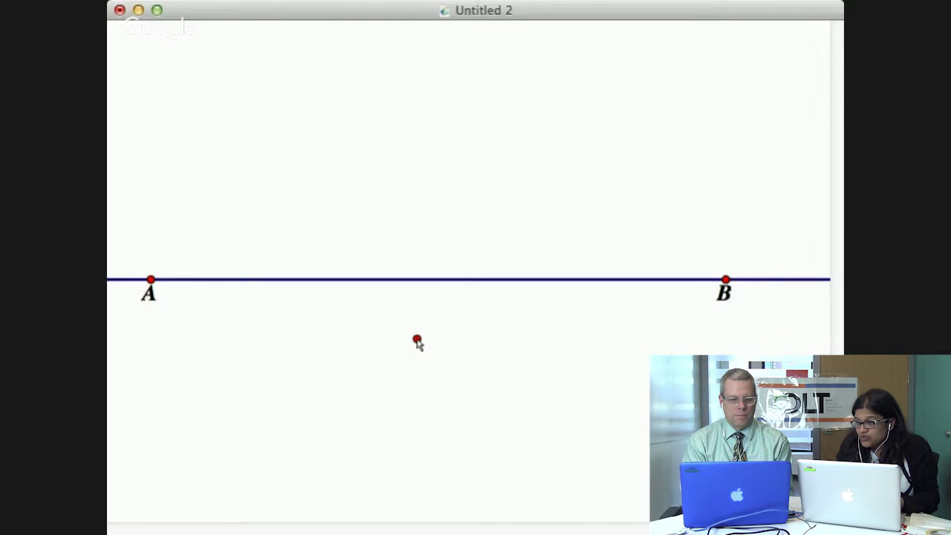
click(431, 281)
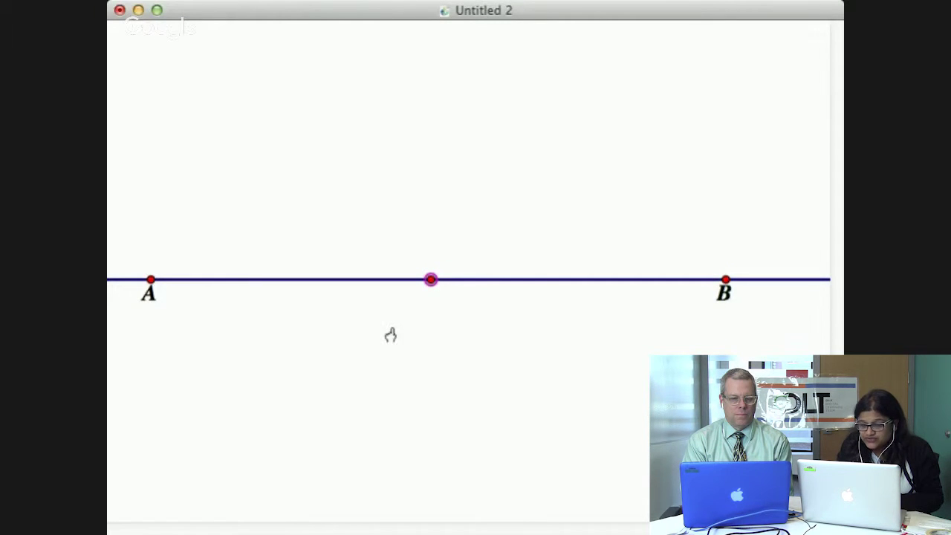
click(430, 282)
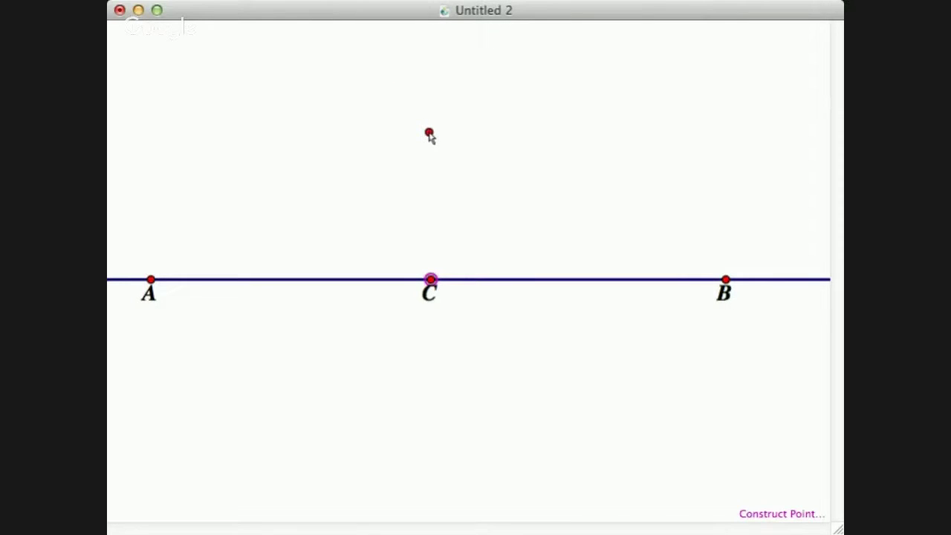
Construct a free point above line AB, slightly toward B from point C, show its label and clear the selection.
click(480, 140)
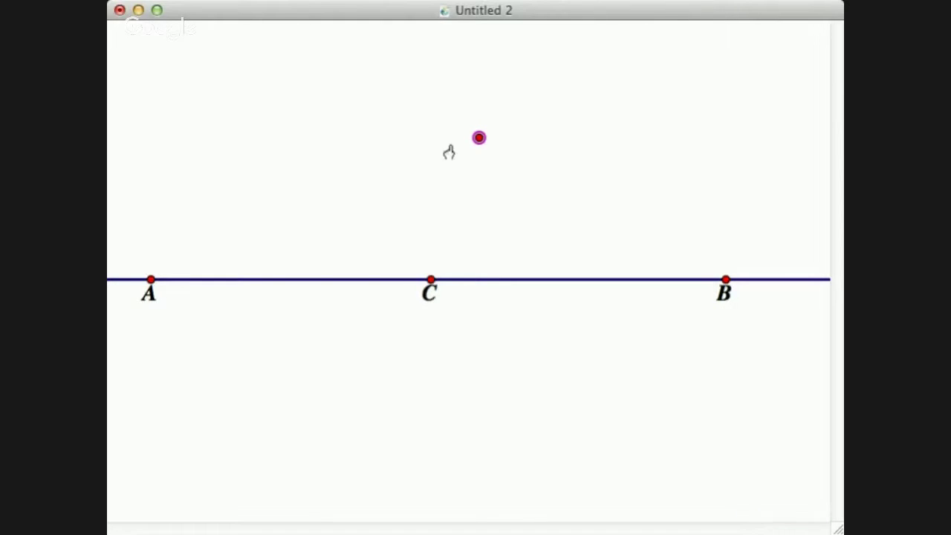
click(478, 140)
key(Escape)
click(320, 73)
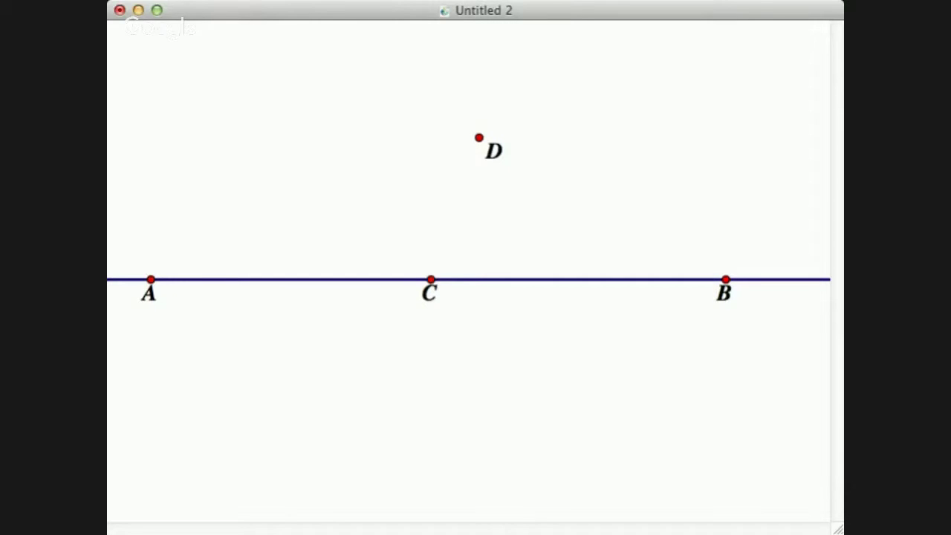
Construct the segment joining point C on the line to point D above it, and deselect it.
click(431, 279)
click(480, 137)
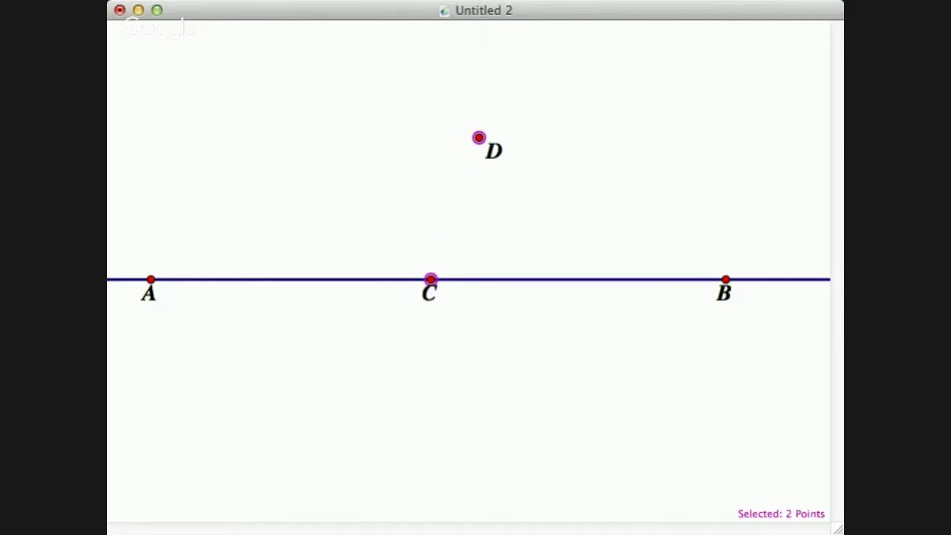
key(super+l)
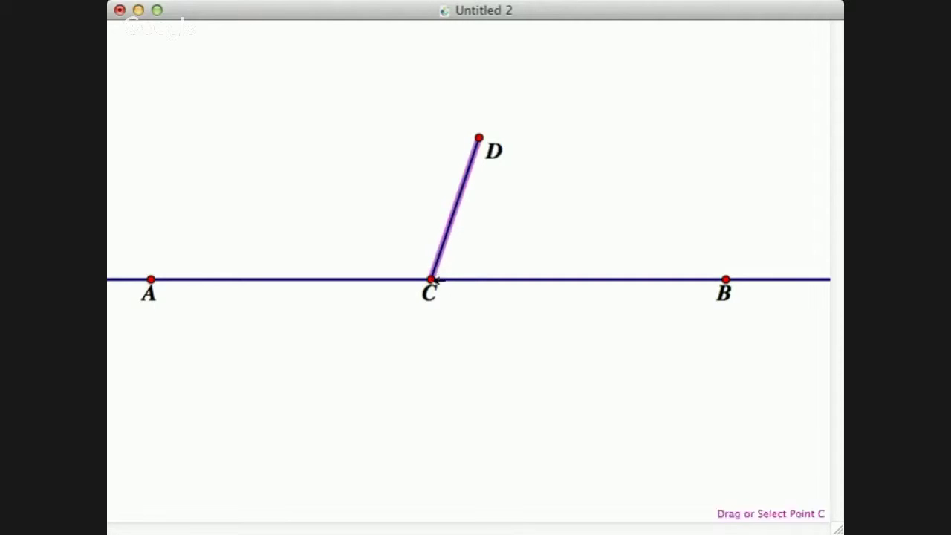
click(476, 229)
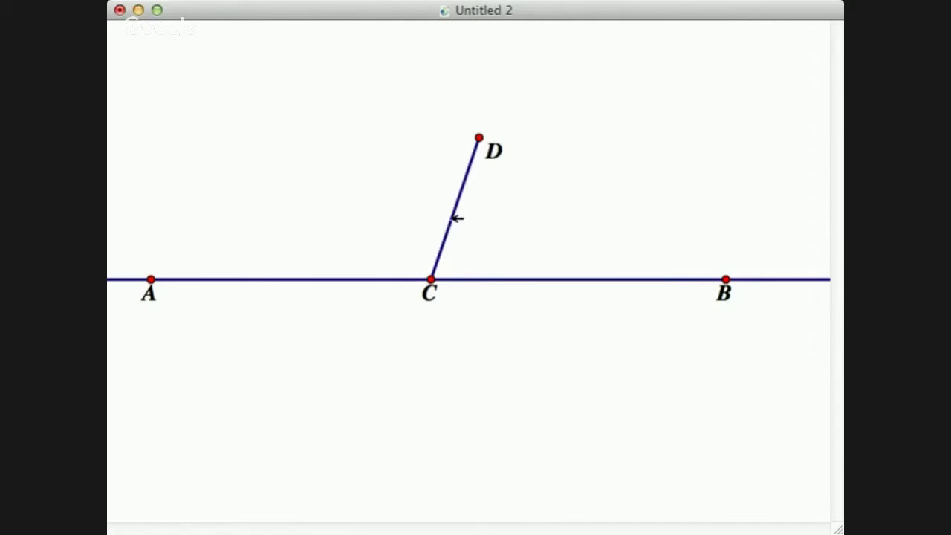
Construct the midpoint of segment CD and show its label.
click(456, 217)
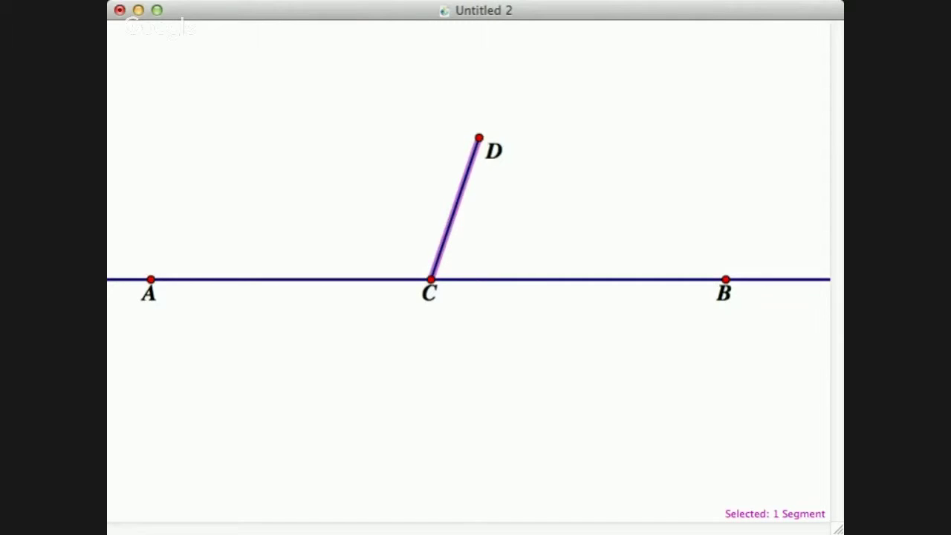
key(super+m)
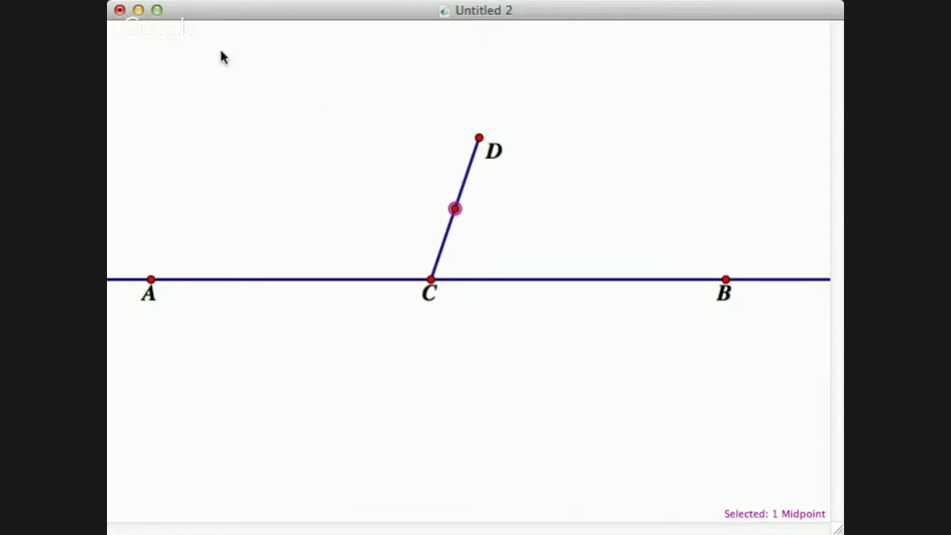
click(366, 154)
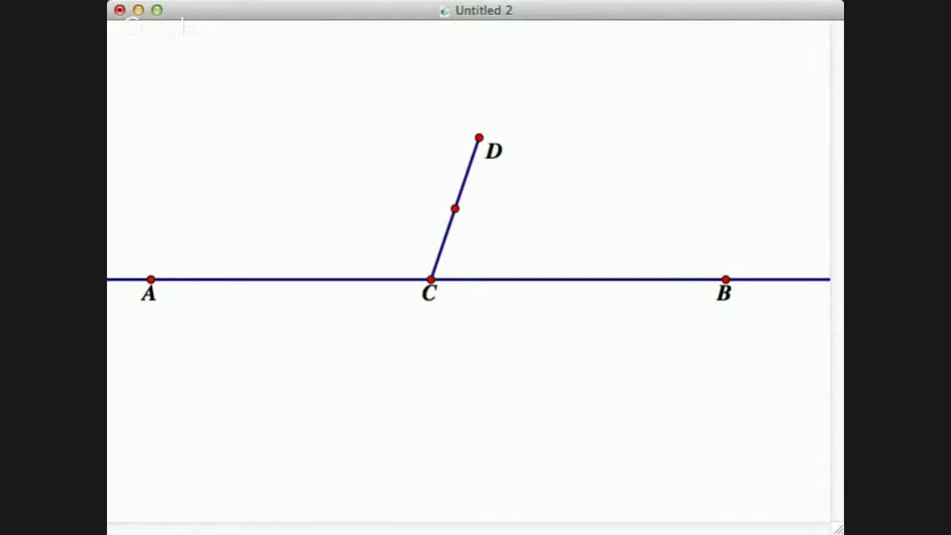
click(455, 210)
Construct the line perpendicular to segment CD through its midpoint E.
click(449, 240)
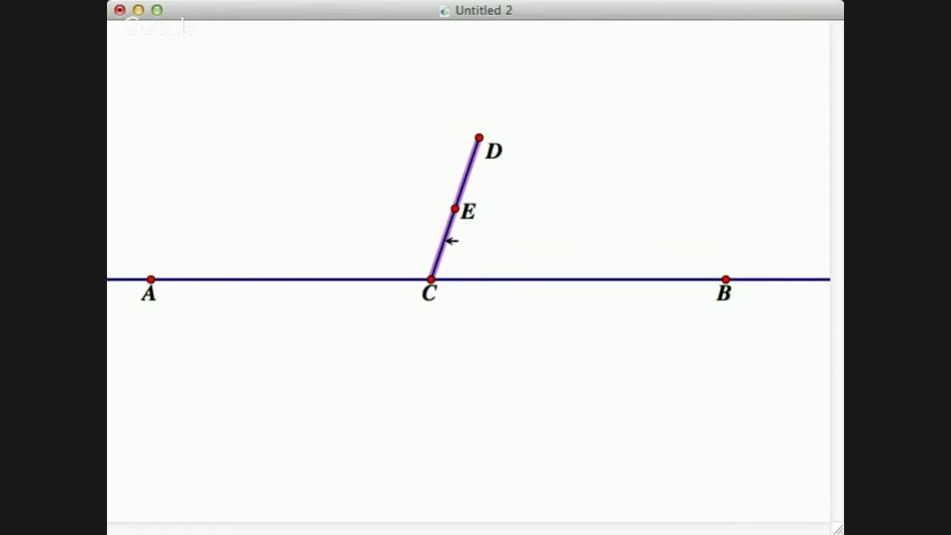
click(456, 209)
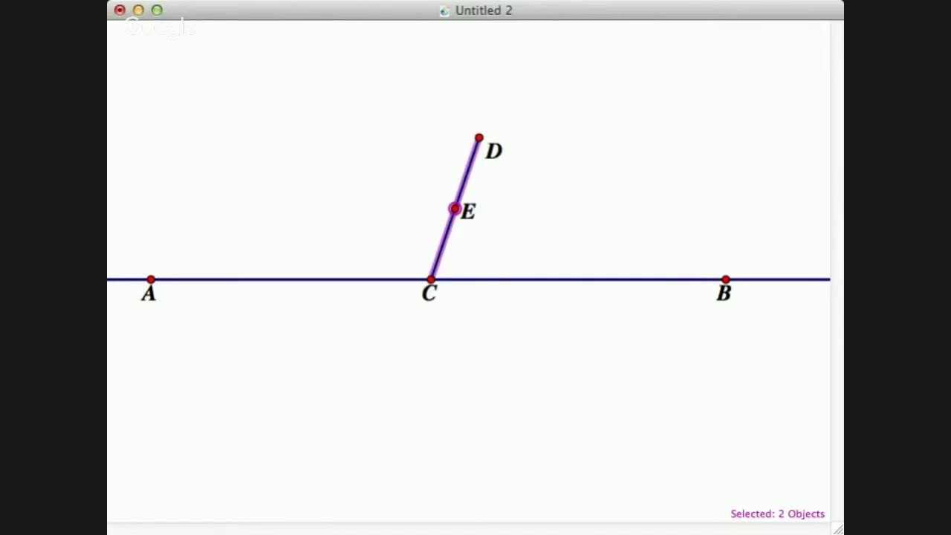
click(223, 4)
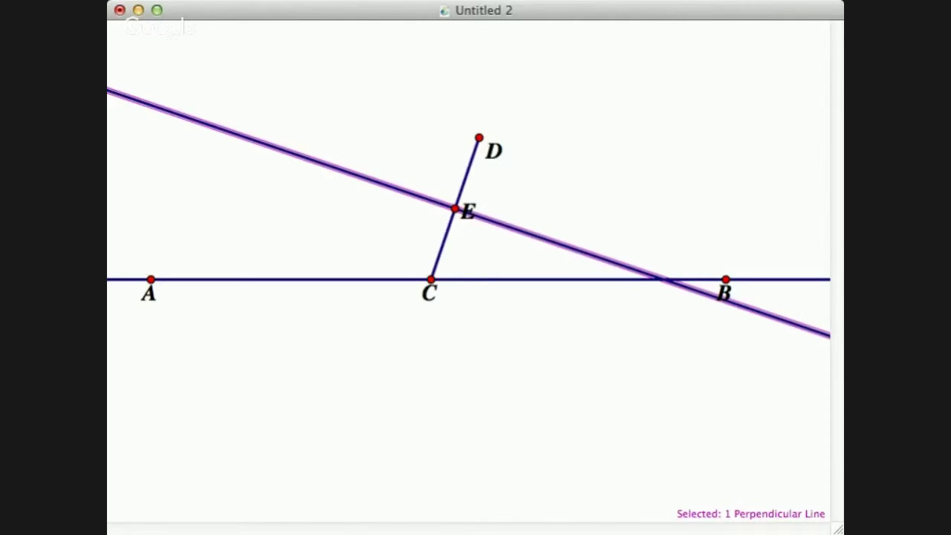
Change the perpendicular line through midpoint E to a dashed style and turn on tracing for it.
click(365, 23)
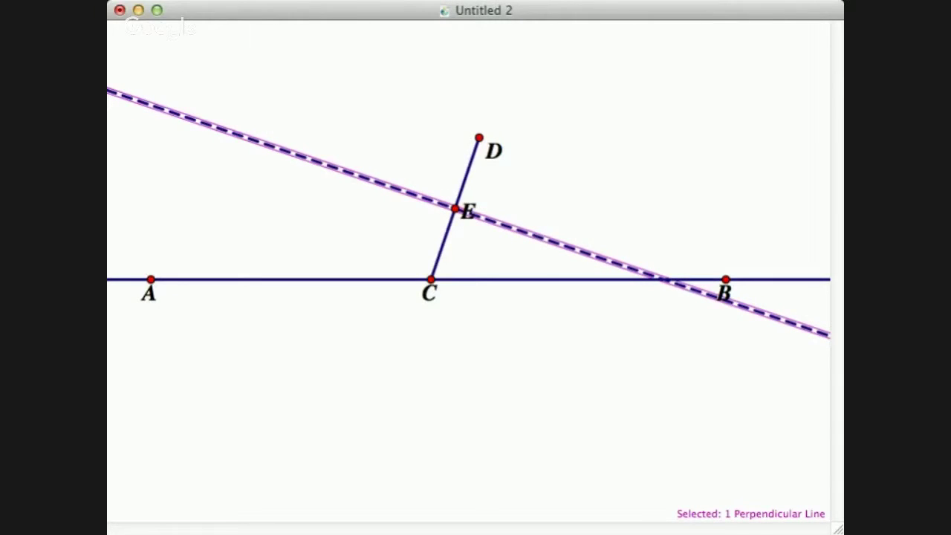
click(335, 68)
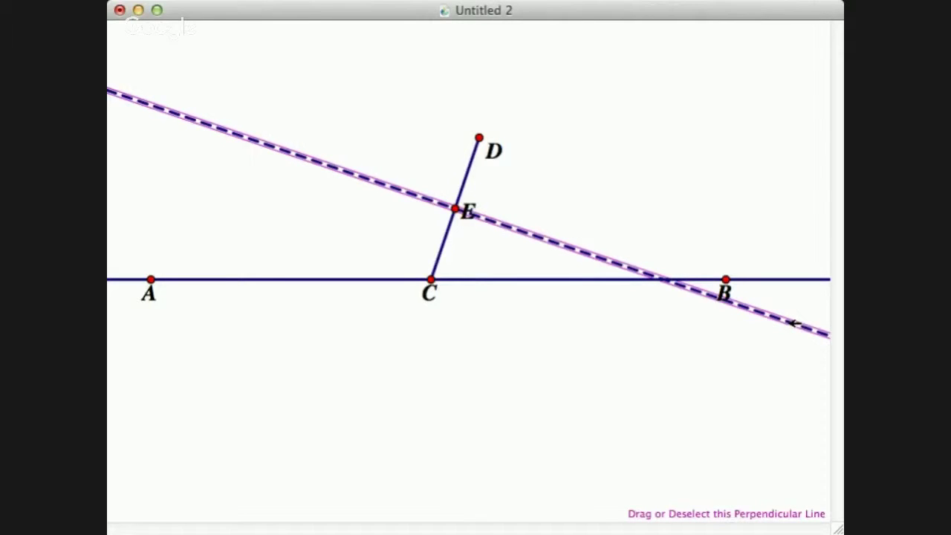
Move the traced perpendicular line around, then move it together with point C along line AB toward A, erasing the traces after each movement.
mouse_move(794, 323)
mouse_down()
mouse_move(703, 382)
mouse_move(540, 431)
mouse_move(735, 428)
mouse_move(762, 471)
mouse_move(773, 289)
mouse_move(817, 199)
mouse_move(828, 382)
mouse_move(680, 450)
mouse_move(803, 419)
mouse_move(831, 295)
mouse_move(825, 216)
mouse_move(808, 424)
mouse_move(765, 468)
mouse_move(786, 478)
mouse_move(815, 408)
mouse_up()
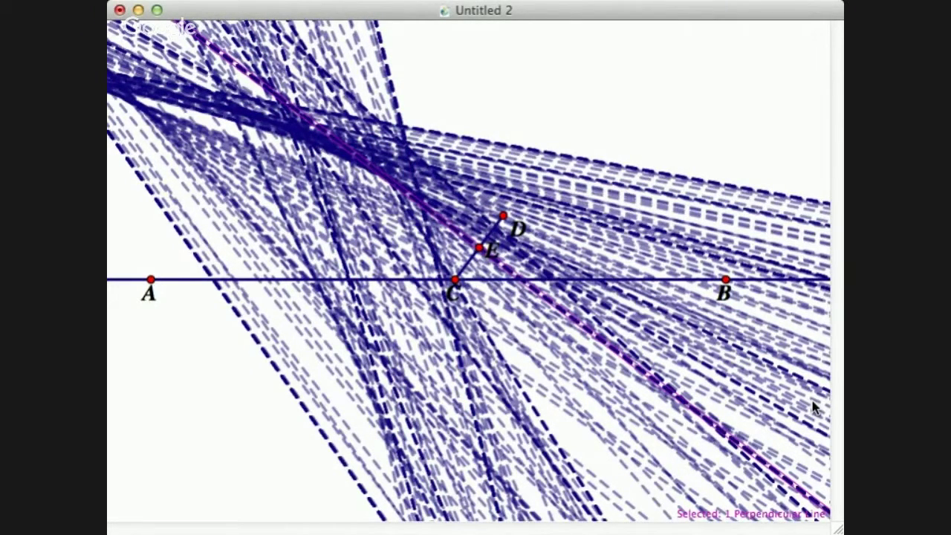
key(super+b)
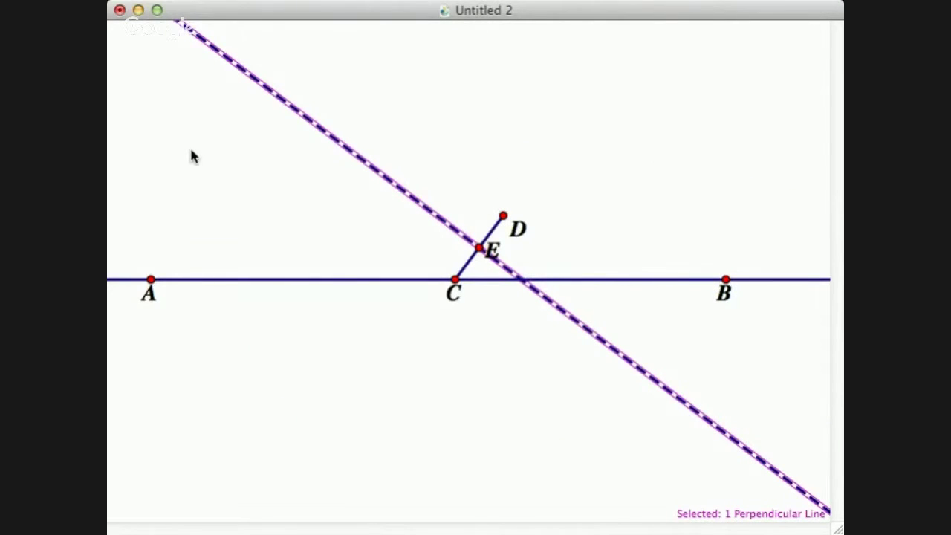
shift+click(455, 279)
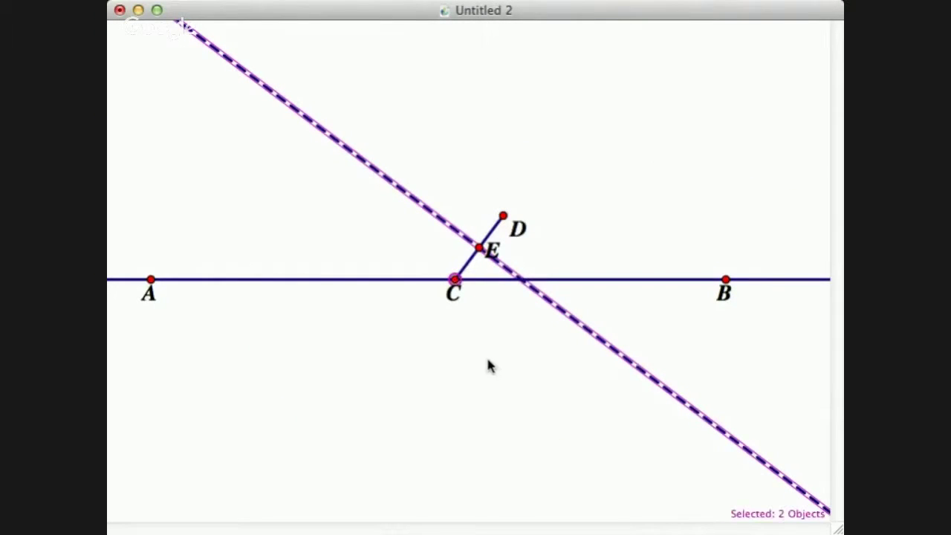
mouse_move(454, 278)
mouse_down()
mouse_move(347, 278)
mouse_move(594, 278)
mouse_move(392, 279)
mouse_up()
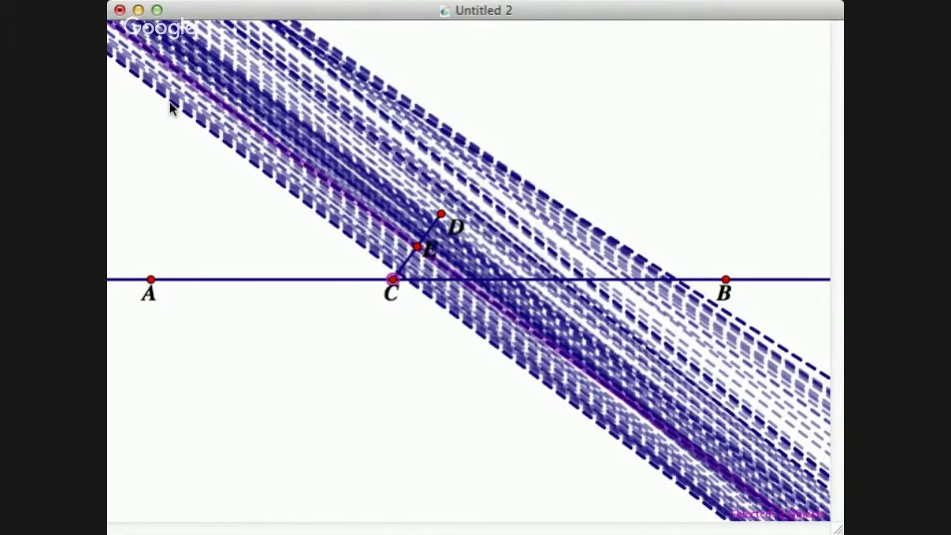
key(super+b)
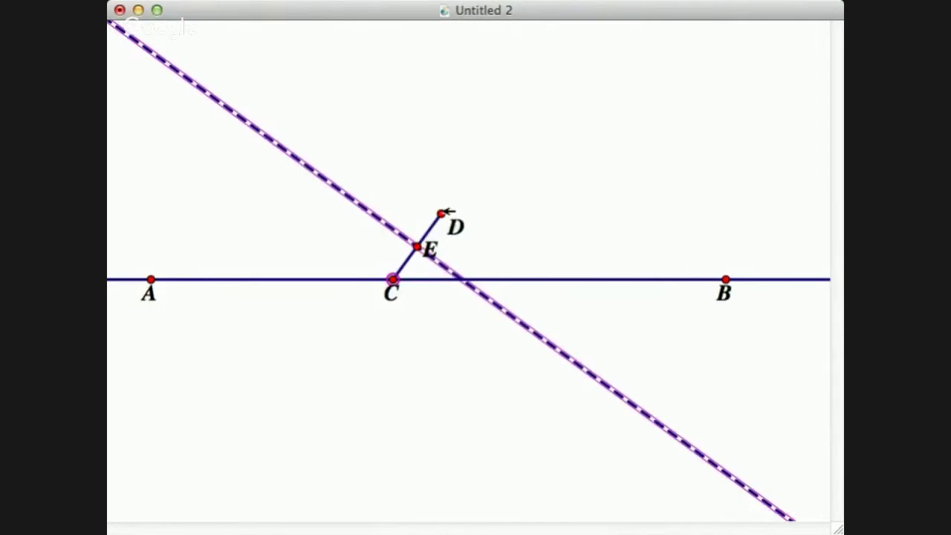
On the crease line page of LinesParabola.gsp, move point B along the line to trace the creases and erase the traces.
click(416, 246)
mouse_move(531, 331)
mouse_down()
mouse_move(552, 275)
mouse_move(548, 311)
mouse_up()
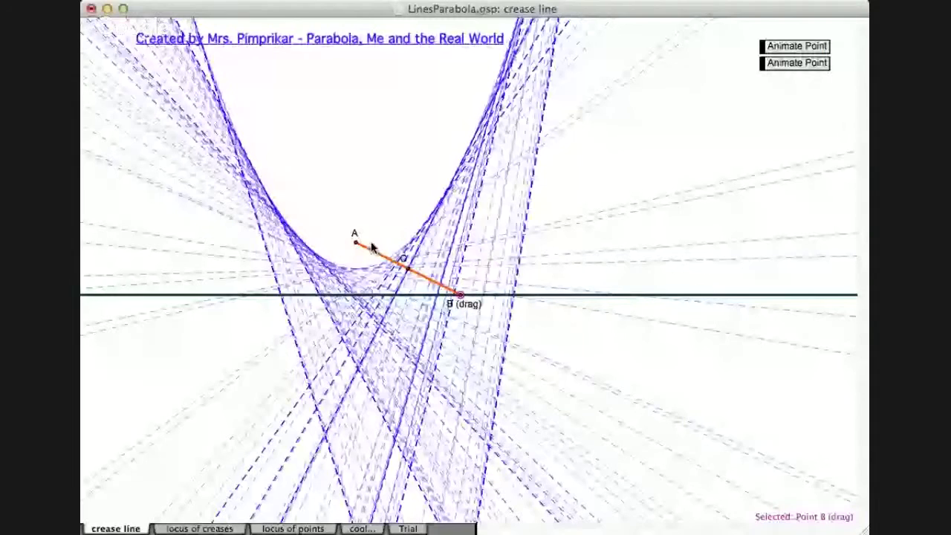
key(super+b)
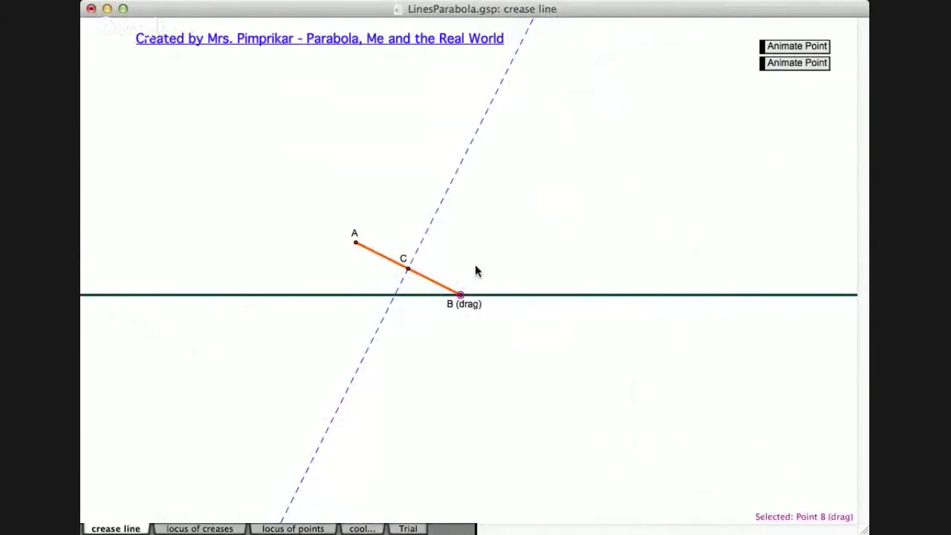